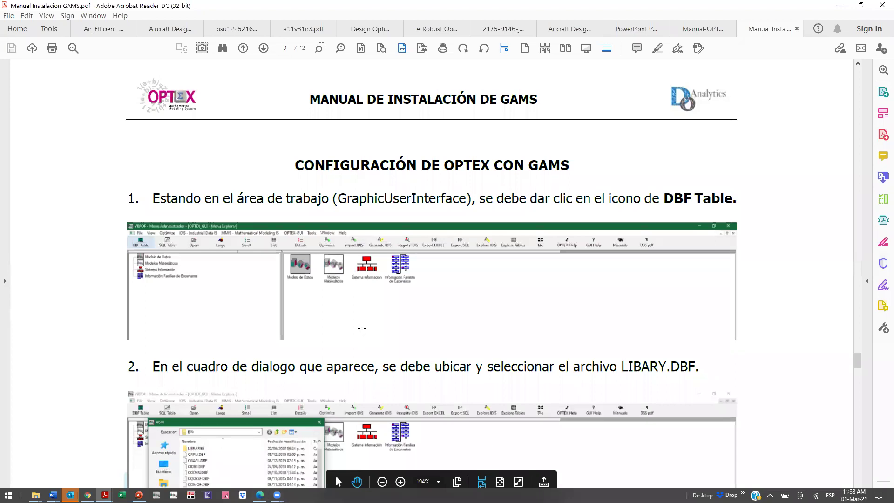
# - Read page 9 of the GAMS installation manual on configuring OPTEX with GAMS, through step 3 about the gamside.exe path
pyautogui.click(420, 227)
pyautogui.scroll(-1, 420, 223)
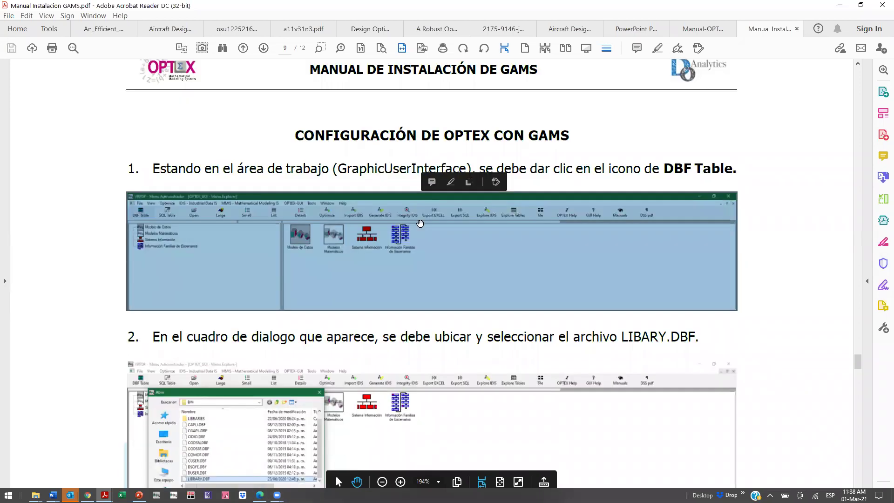
pyautogui.scroll(-10, 420, 224)
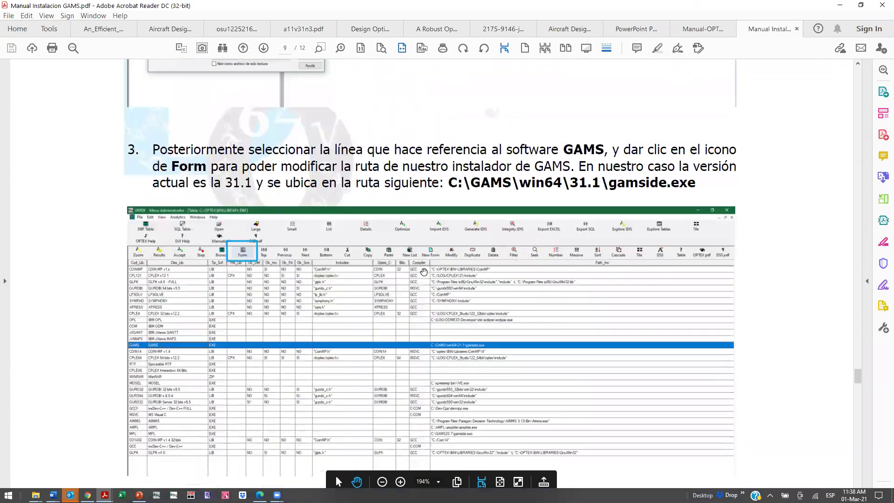
pyautogui.scroll(-2, 424, 271)
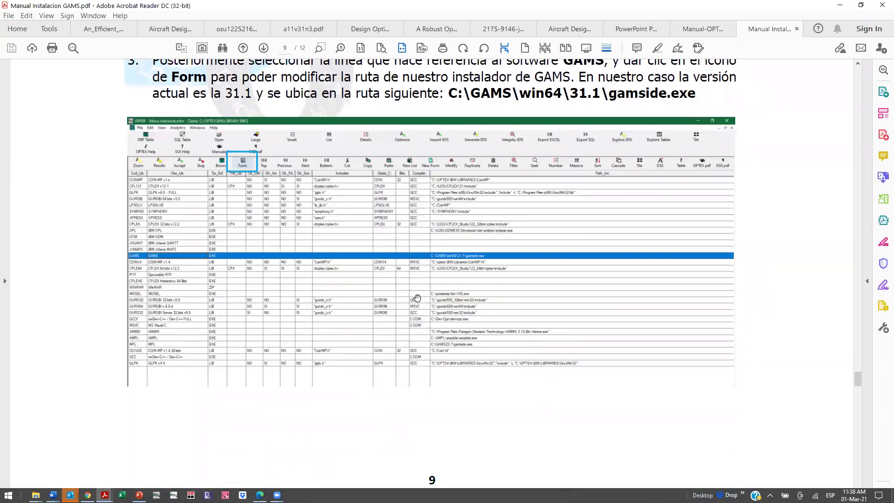
pyautogui.scroll(1, 466, 284)
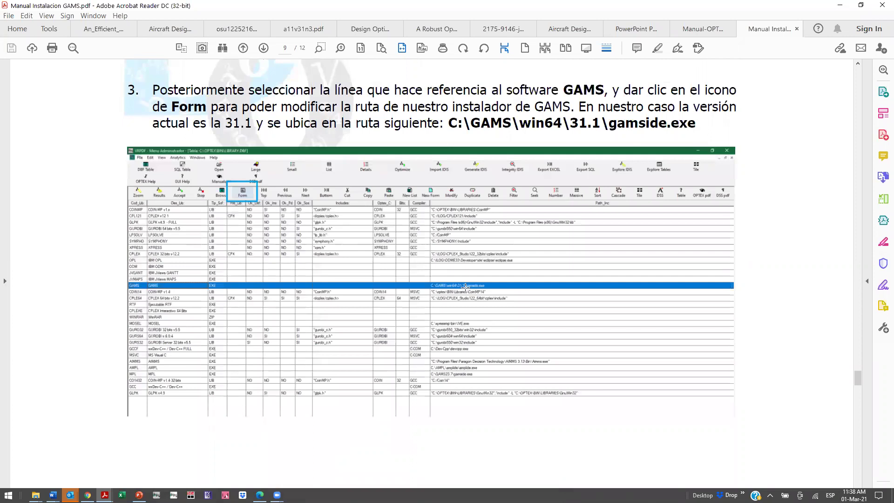
pyautogui.scroll(-2, 466, 286)
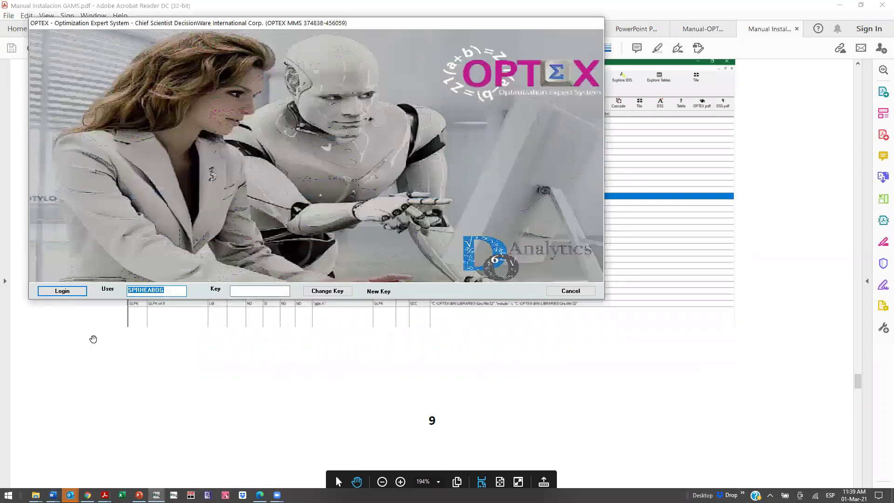
# - Log in to OPTEX and open the Optimization Libraries table under Optimization Libraries/Program of the Modeler Menu
pyautogui.click(53, 293)
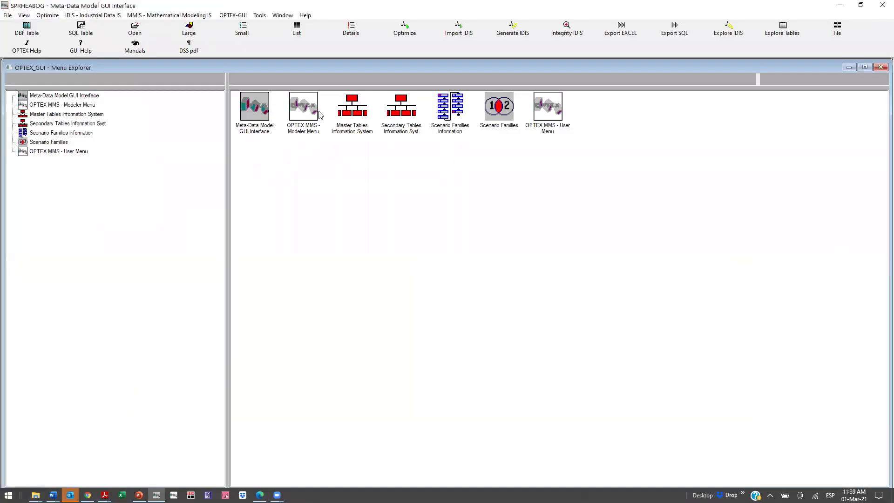
pyautogui.doubleClick(308, 114)
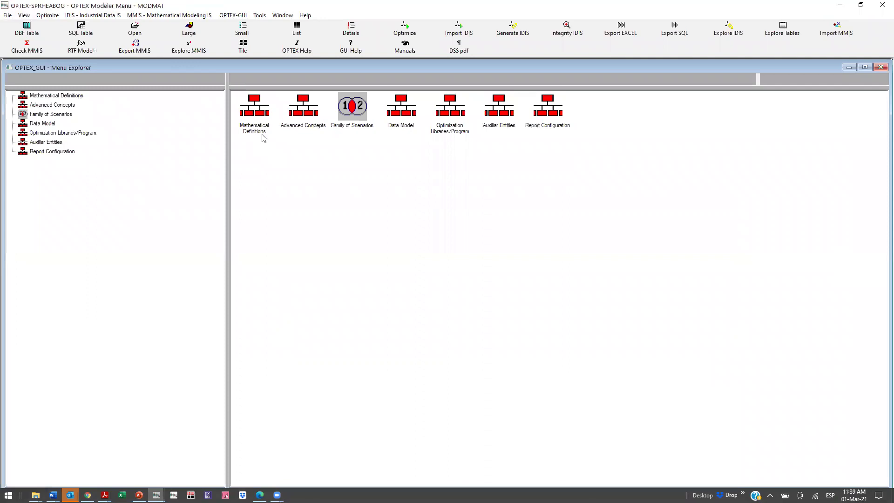
pyautogui.doubleClick(448, 113)
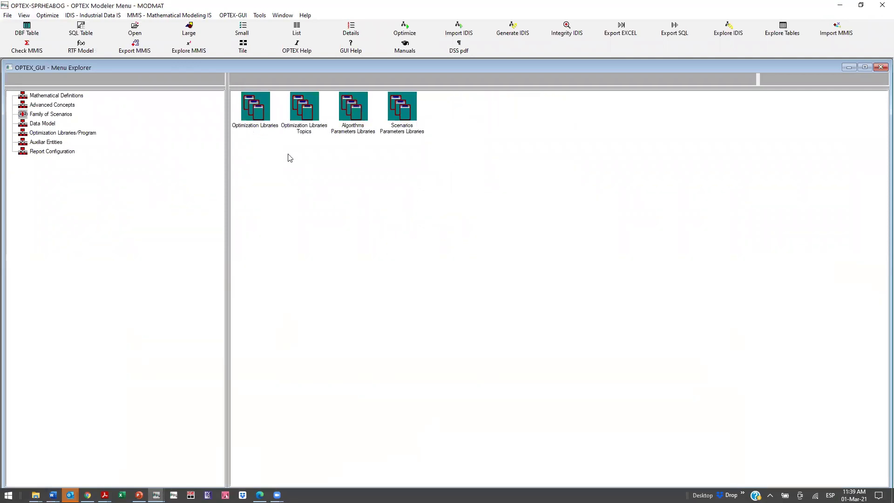
pyautogui.doubleClick(256, 107)
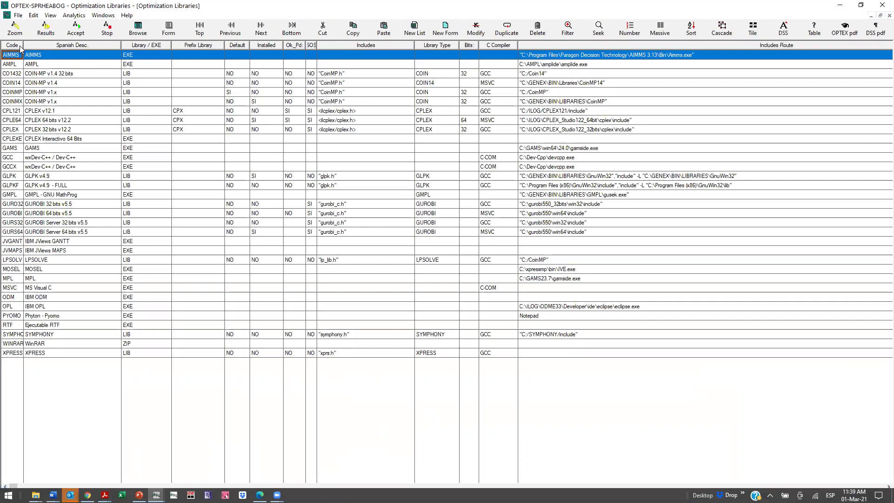
# - Widen the Code column and open the GAMS record in form view for modification
pyautogui.moveTo(25, 45); pyautogui.dragTo(54, 45)
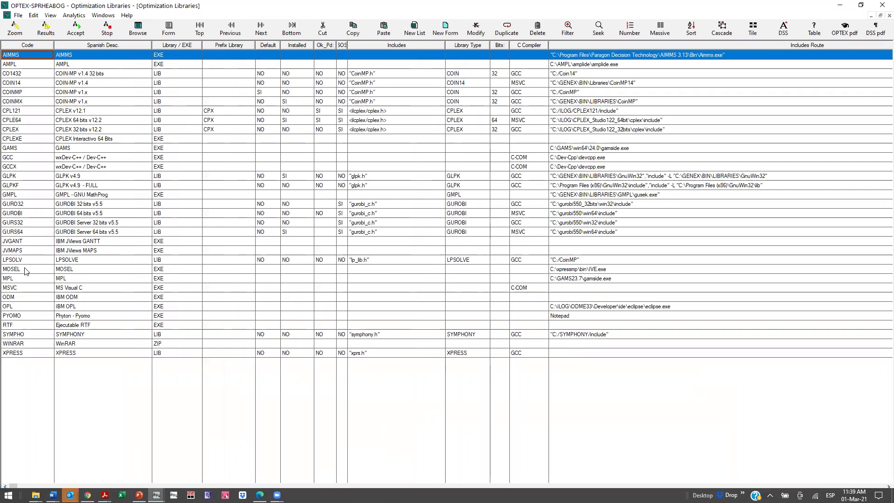
pyautogui.click(15, 149)
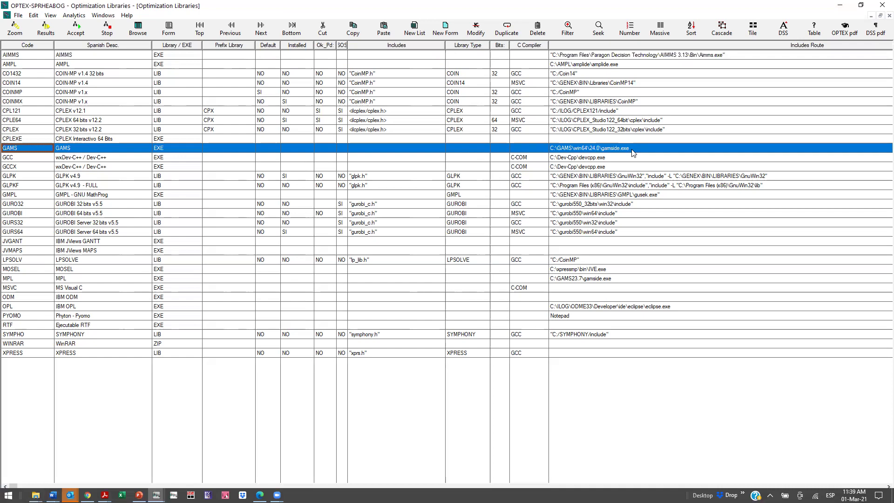
pyautogui.click(167, 29)
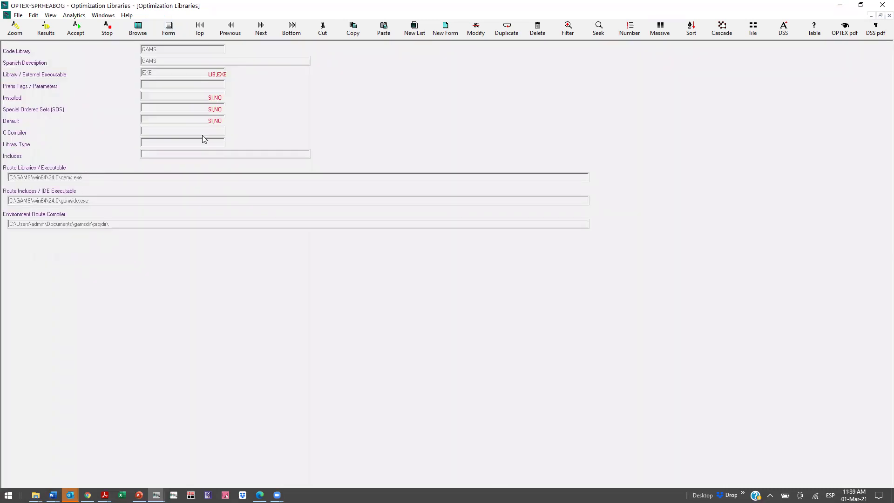
pyautogui.click(476, 30)
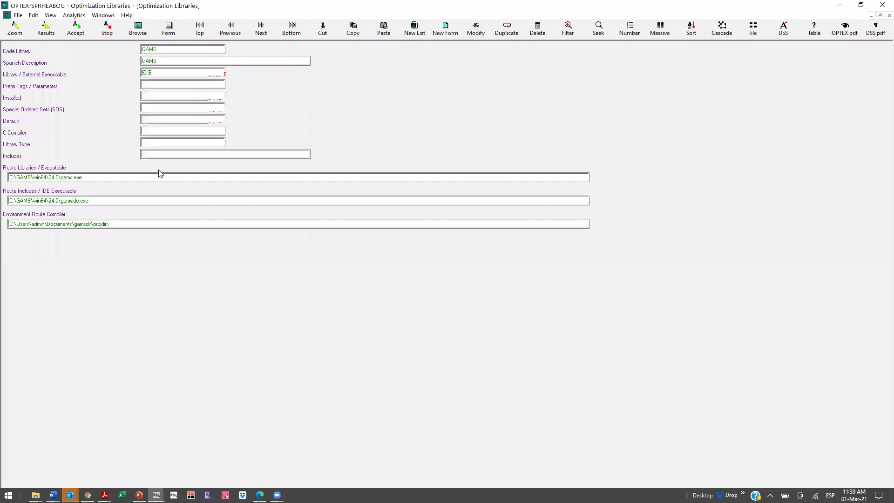
# - Review the GAMS record's paths for Route Libraries / Executable, Route Includes / IDE Executable and Environment Route Compiler
pyautogui.moveTo(90, 179)
pyautogui.mouseDown()
pyautogui.moveTo(55, 177)
pyautogui.moveTo(104, 178)
pyautogui.mouseUp()
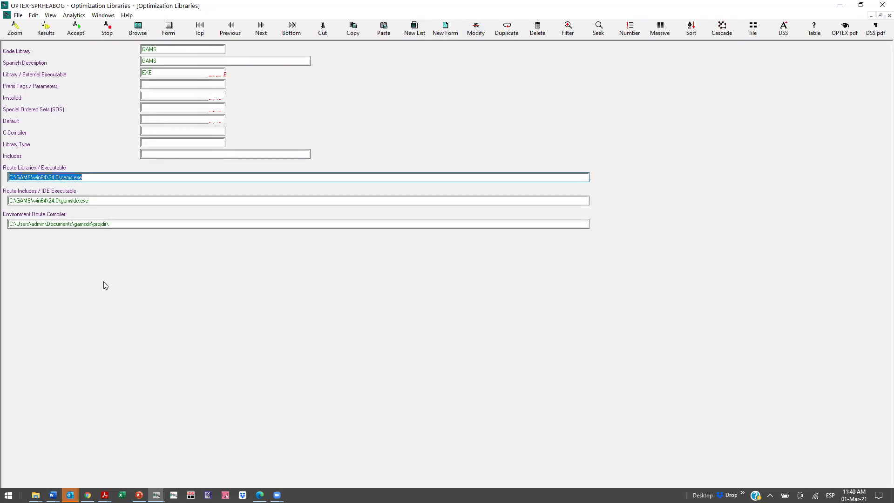
pyautogui.click(85, 180)
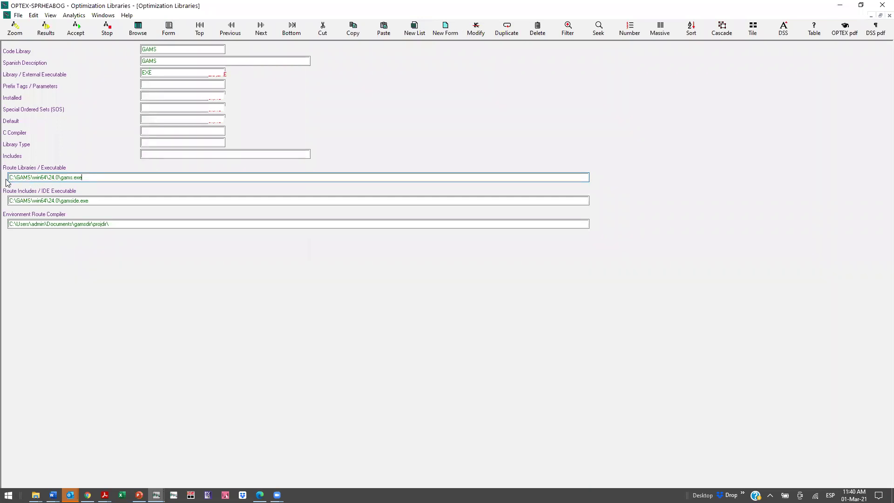
pyautogui.moveTo(9, 180); pyautogui.dragTo(95, 180)
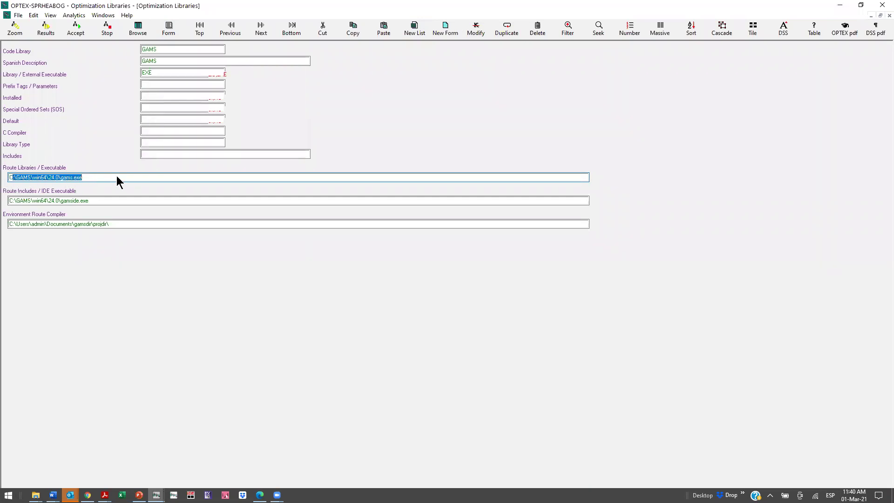
pyautogui.click(97, 201)
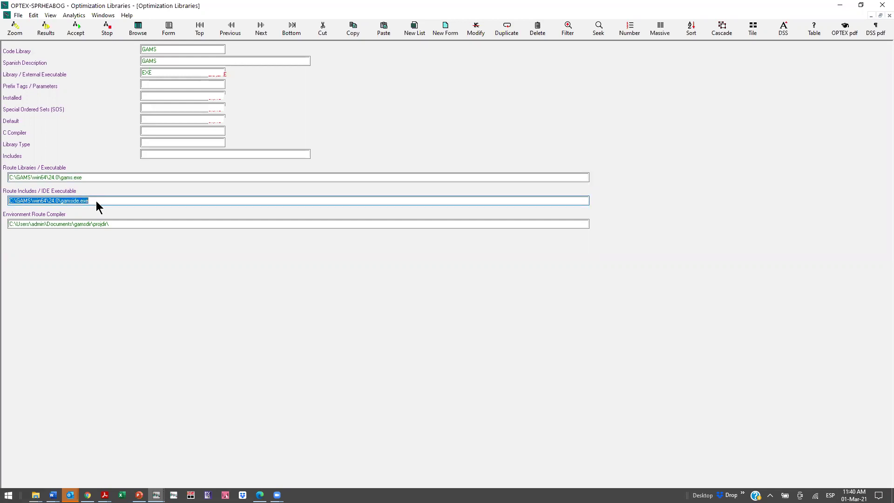
pyautogui.click(110, 226)
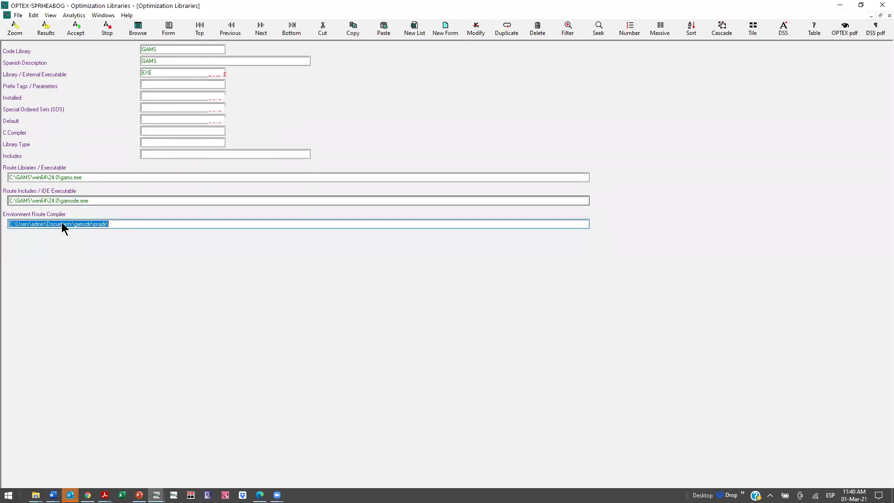
pyautogui.click(90, 201)
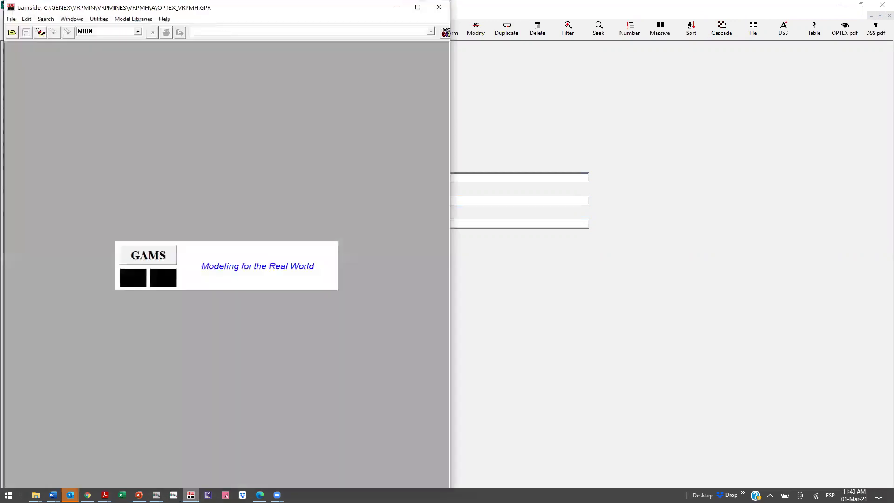
# - Maximize the GAMS IDE window and open the model file OPTEX_VRPMH.gms
pyautogui.click(418, 8)
pyautogui.click(8, 29)
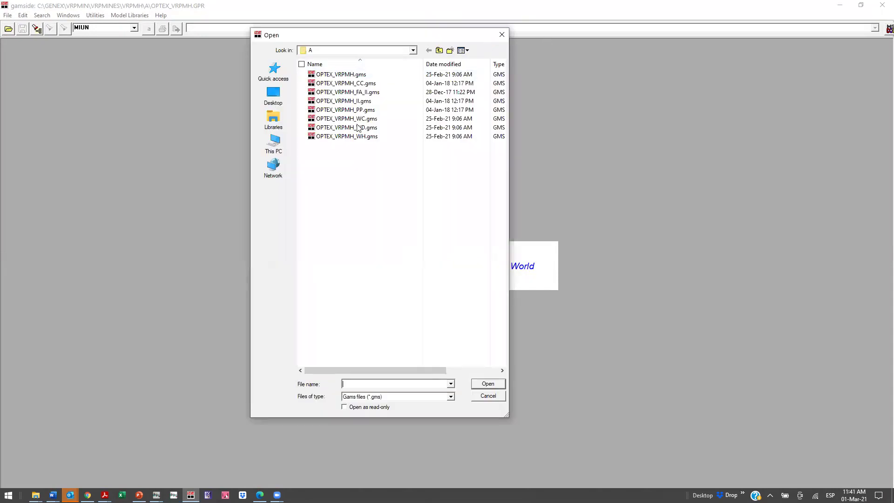
pyautogui.doubleClick(344, 78)
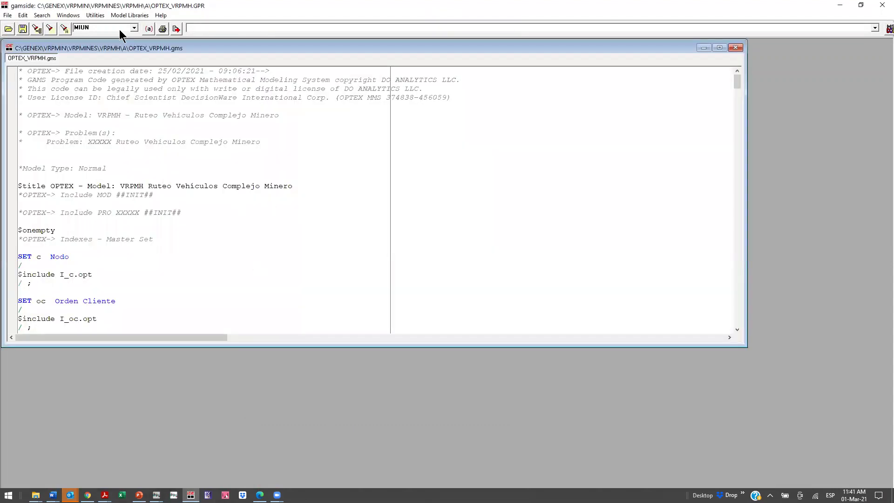
# - Tile the OPTEX_VRPMH.gms code window vertically and look through its set and alias definitions
pyautogui.click(93, 16)
pyautogui.click(77, 16)
pyautogui.click(77, 15)
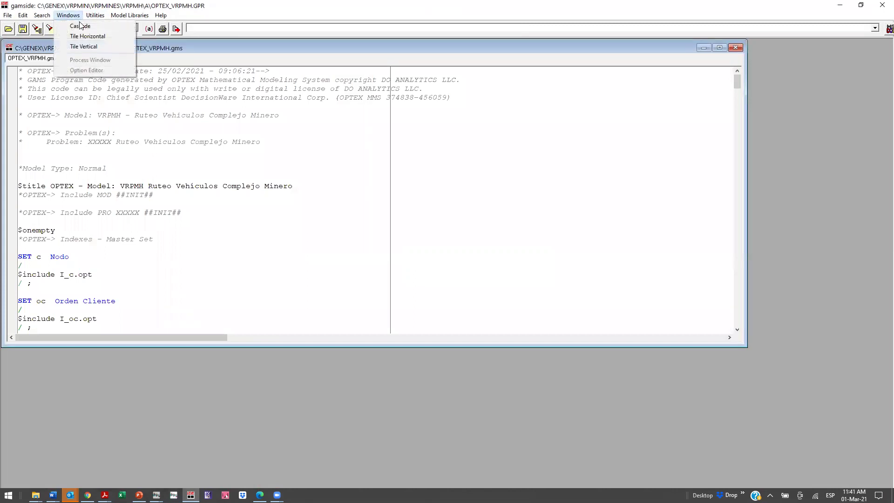
pyautogui.click(91, 45)
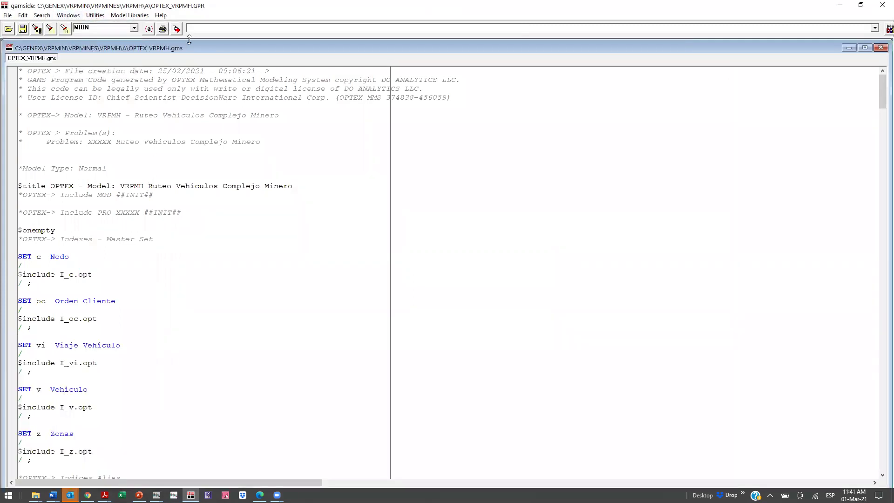
pyautogui.scroll(-16, 173, 264)
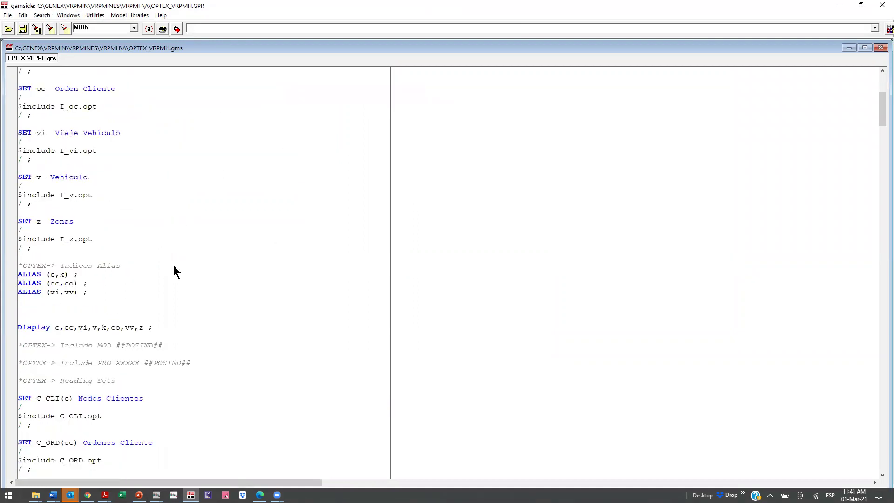
pyautogui.scroll(7, 173, 264)
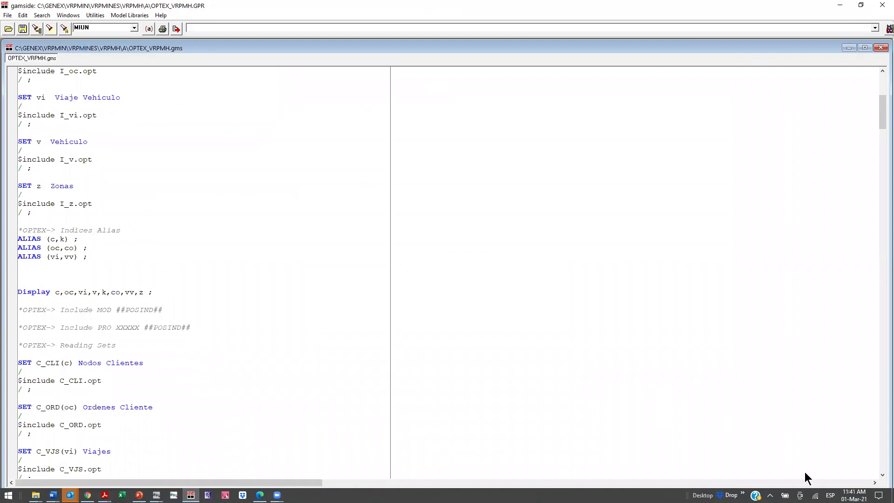
# - Close the GAMS IDE and the Optimization Libraries form
pyautogui.click(882, 5)
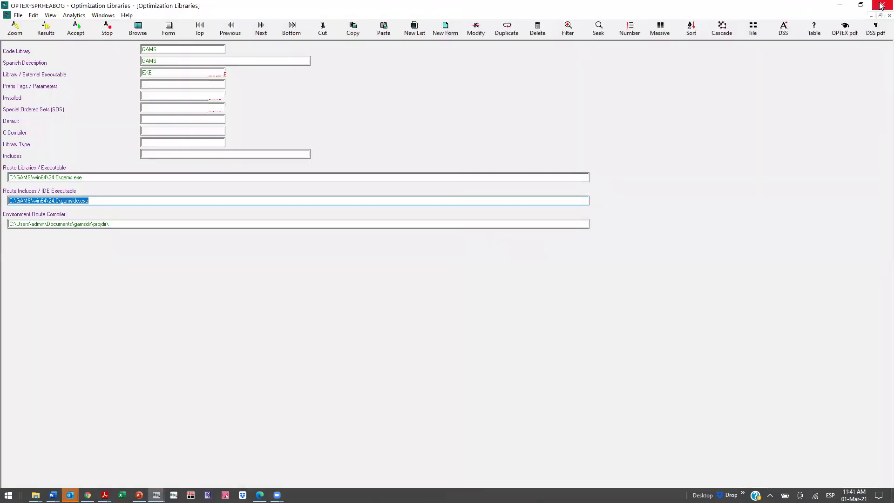
pyautogui.click(881, 5)
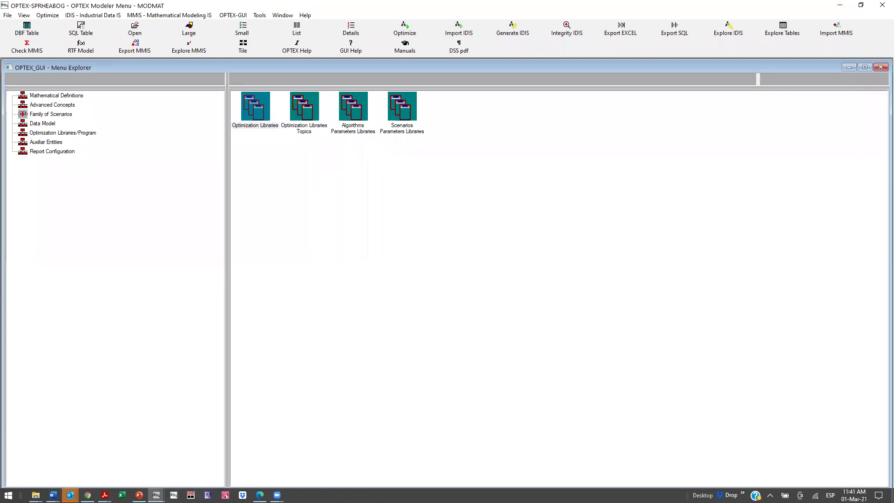
# - Go to the desktop, move the GAMS Studio 32 shortcut to the third icon column, and launch GAMS Studio
pyautogui.hotkey('alt', 'Tab')
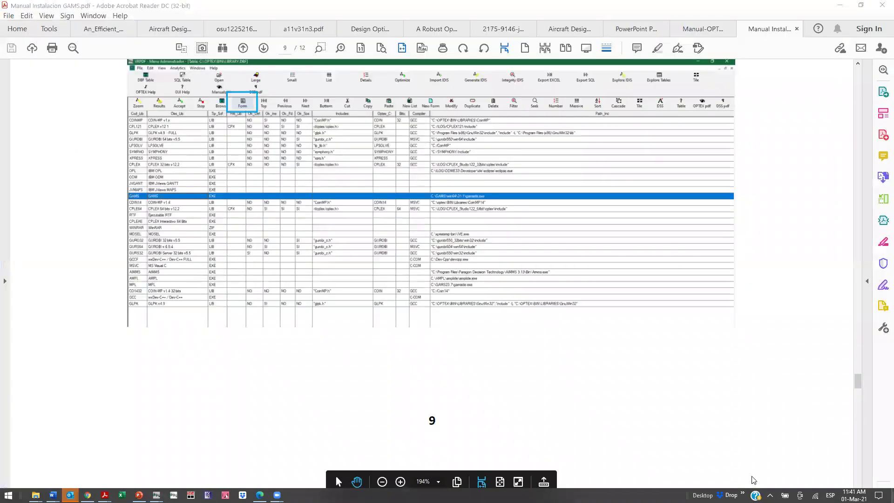
pyautogui.press('super+d')
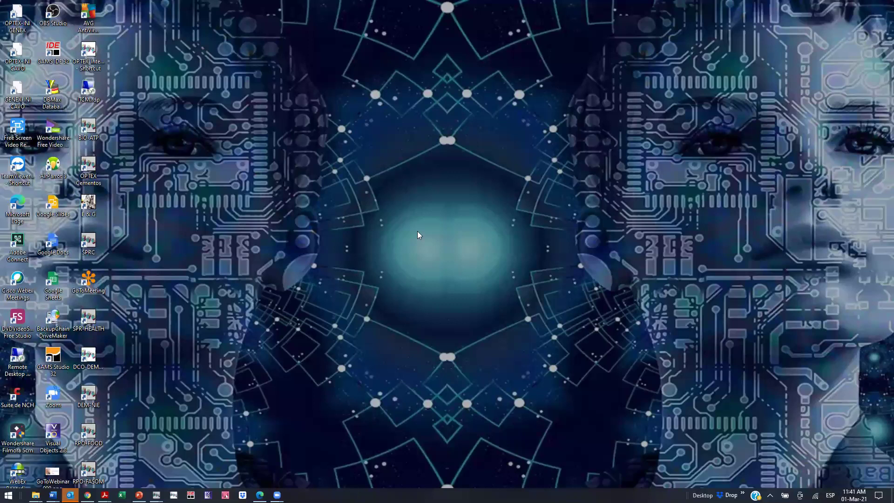
pyautogui.moveTo(53, 358); pyautogui.dragTo(420, 225)
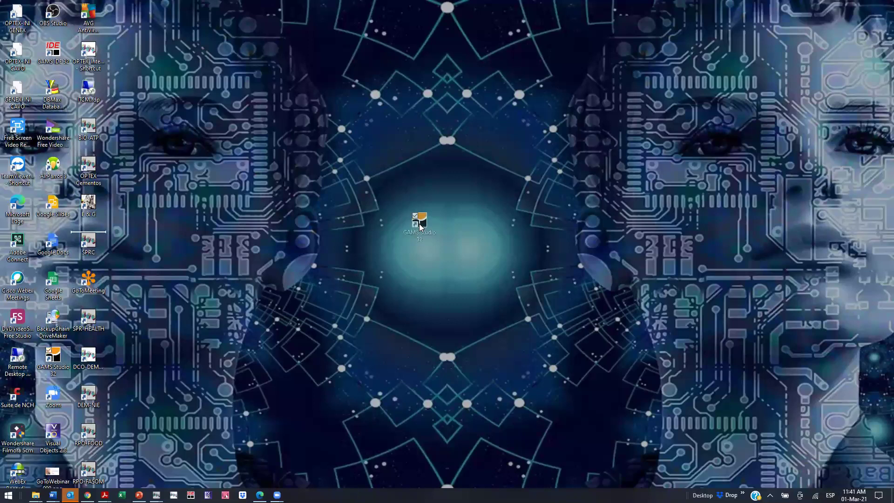
pyautogui.moveTo(324, 250); pyautogui.dragTo(325, 250)
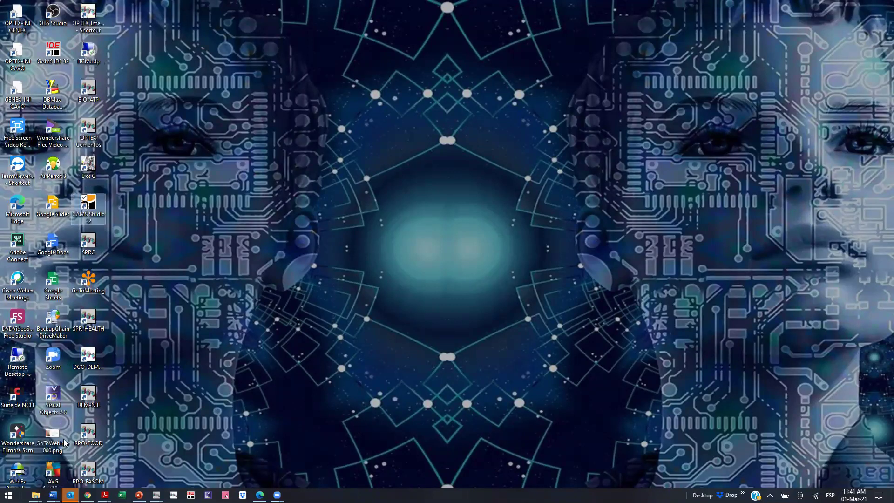
pyautogui.doubleClick(92, 212)
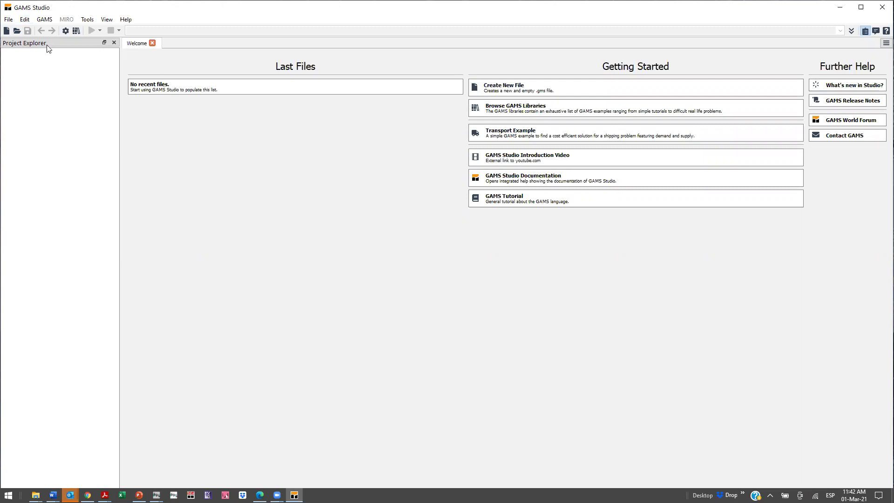
# - Start opening a GAMS source file and browse to the GENEX folder among the quick-access locations
pyautogui.click(8, 20)
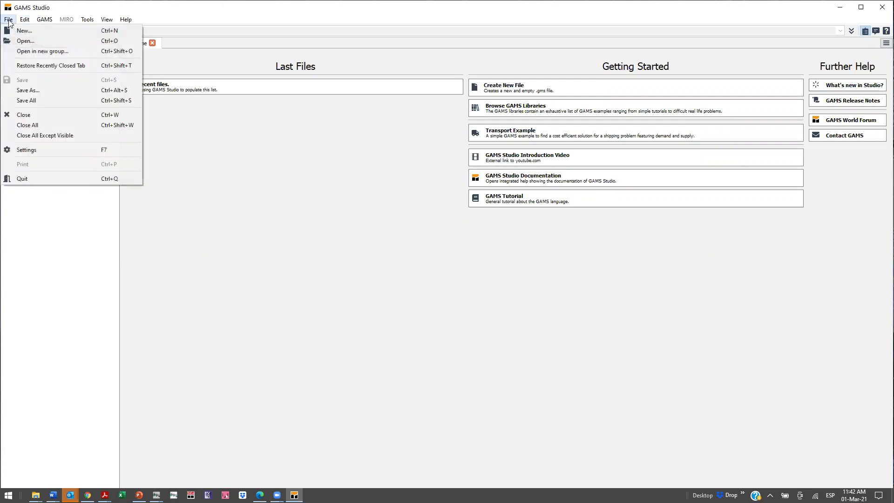
pyautogui.click(24, 41)
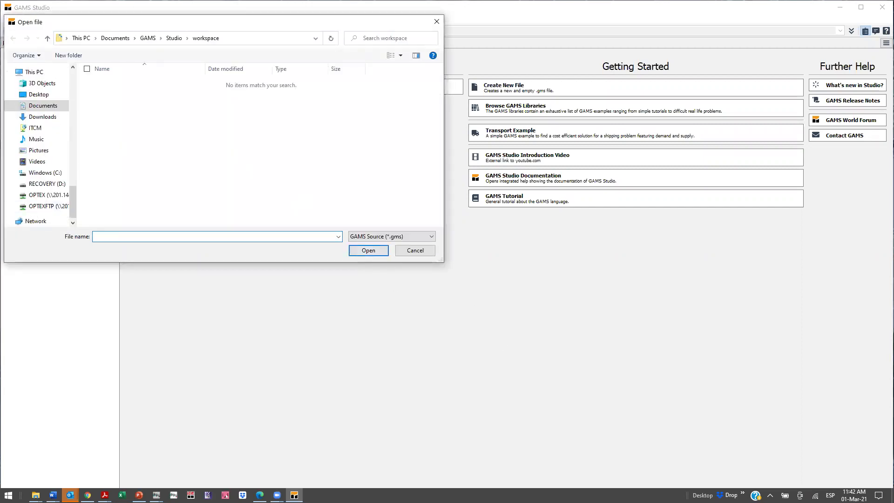
pyautogui.click(72, 84)
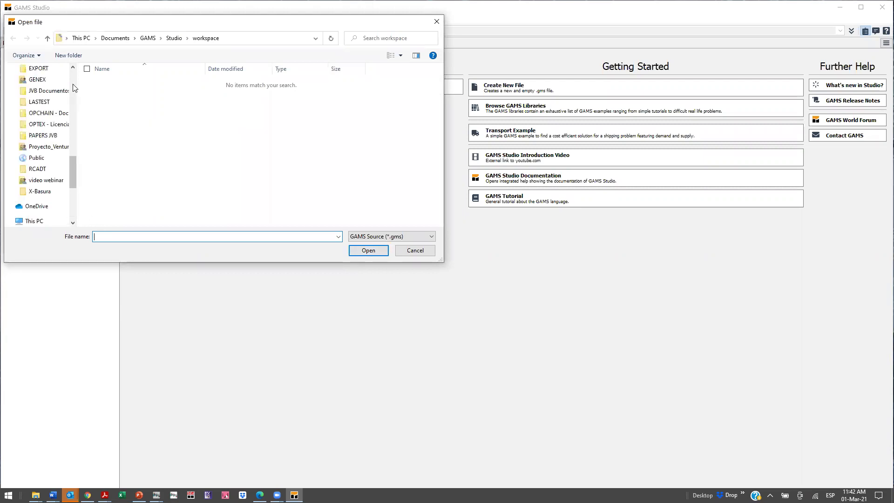
pyautogui.scroll(-1, 58, 193)
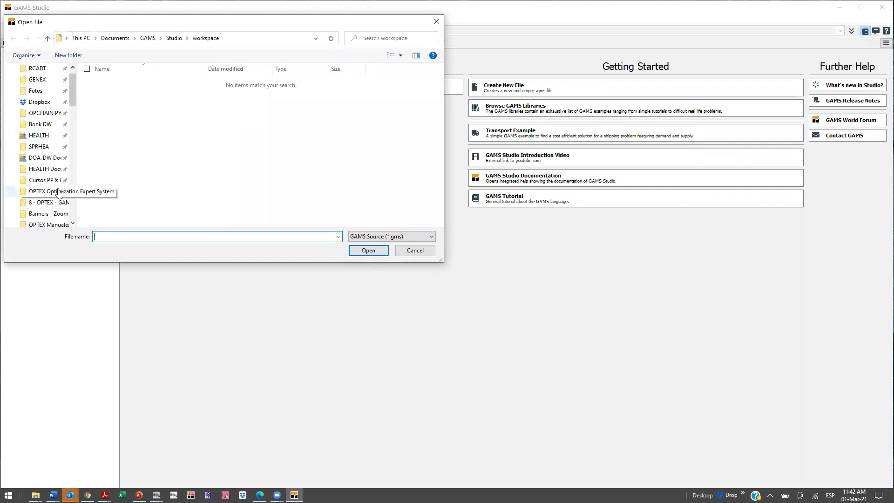
pyautogui.scroll(-1, 58, 193)
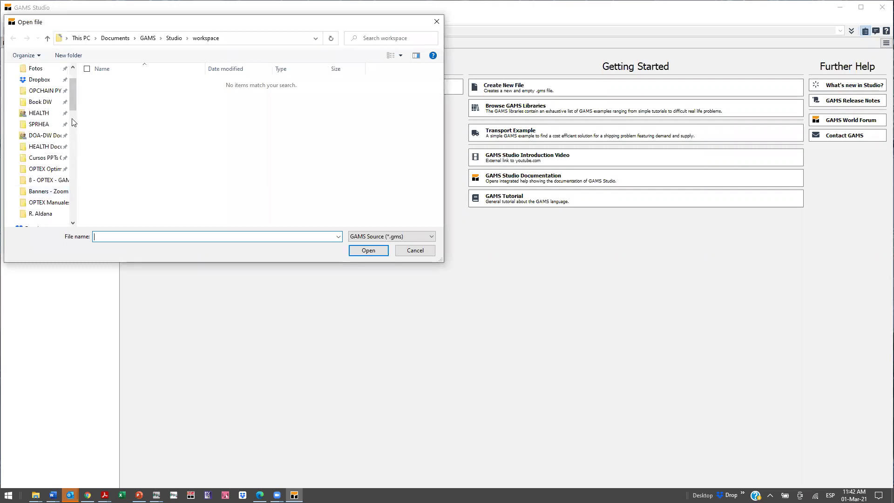
pyautogui.scroll(2, 55, 135)
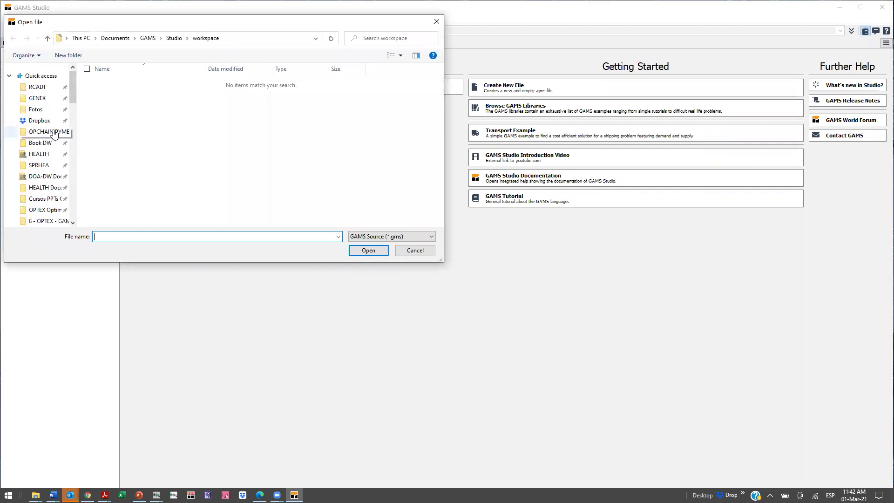
pyautogui.click(37, 98)
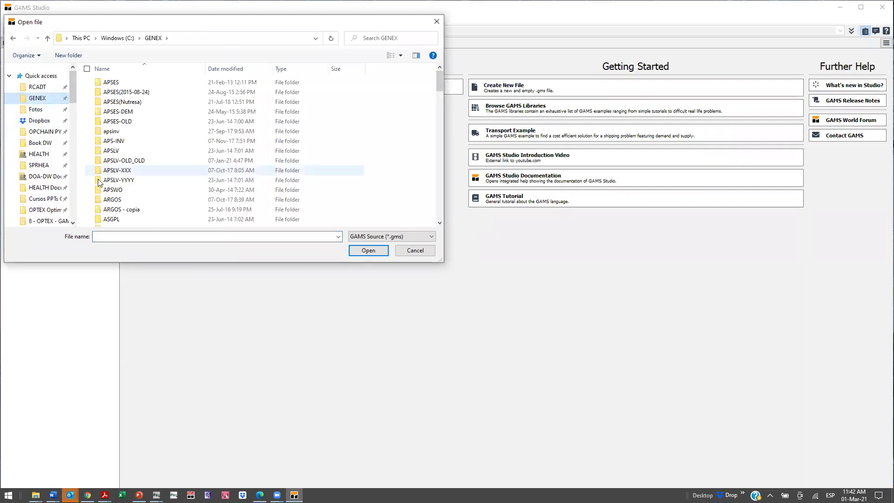
# - Browse from the GENEX folder down to VRP\VRPES\VRP\A to look for a model file
pyautogui.scroll(-5, 112, 176)
pyautogui.scroll(-20, 112, 176)
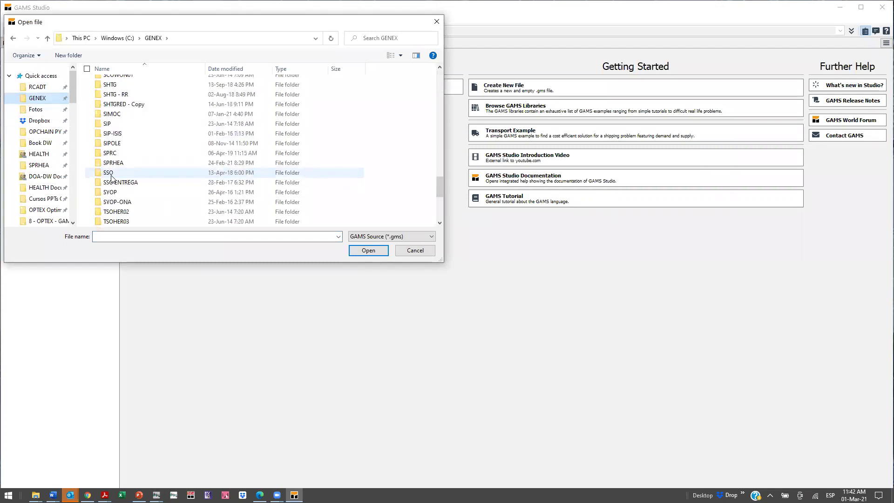
pyautogui.scroll(-2, 112, 176)
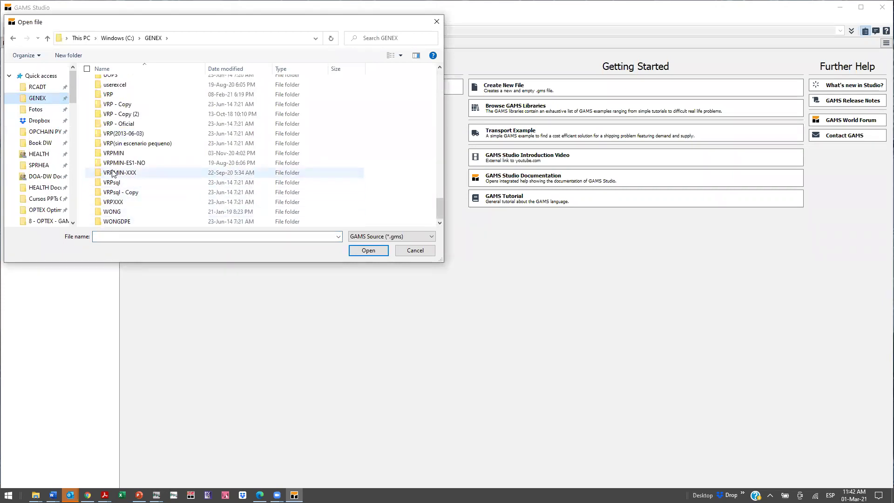
pyautogui.doubleClick(113, 96)
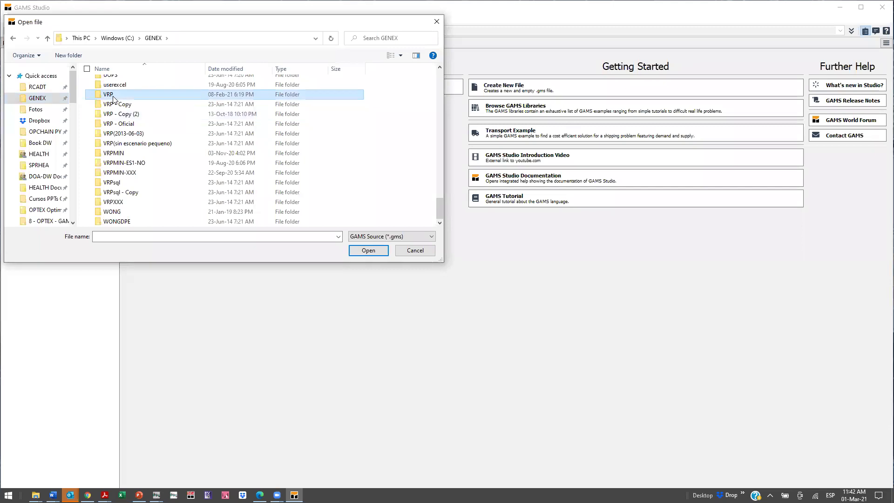
pyautogui.doubleClick(121, 113)
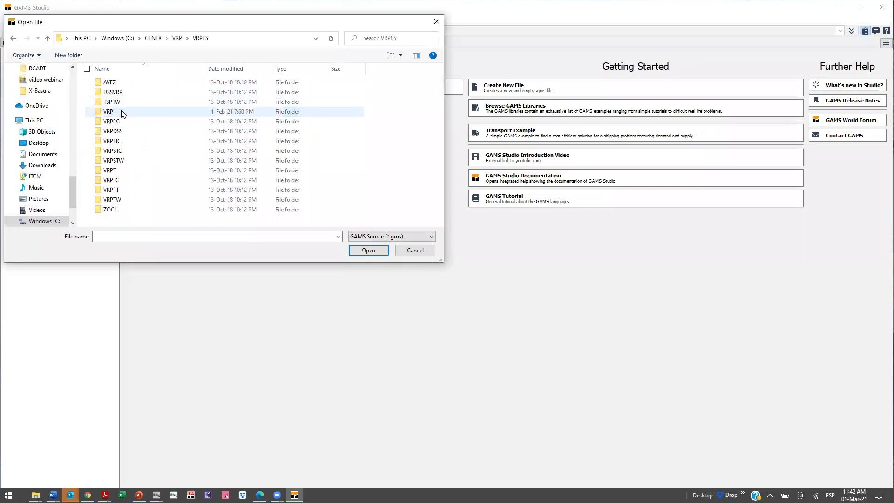
pyautogui.doubleClick(122, 114)
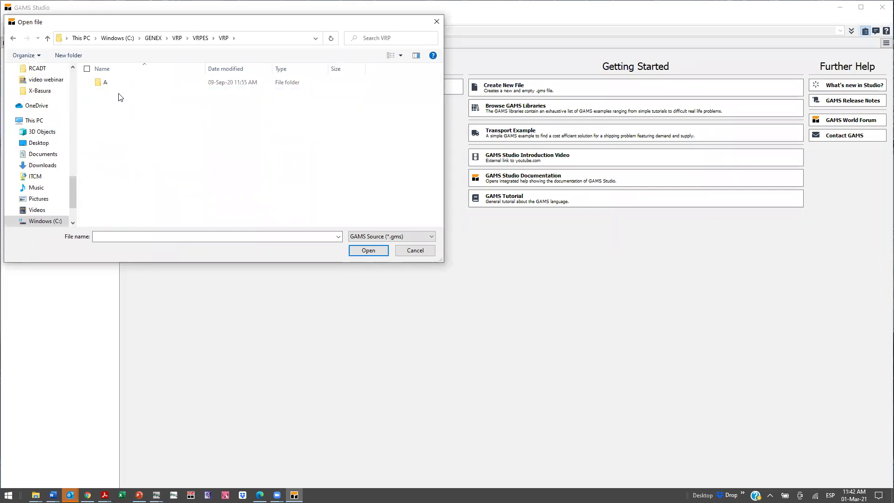
pyautogui.doubleClick(116, 87)
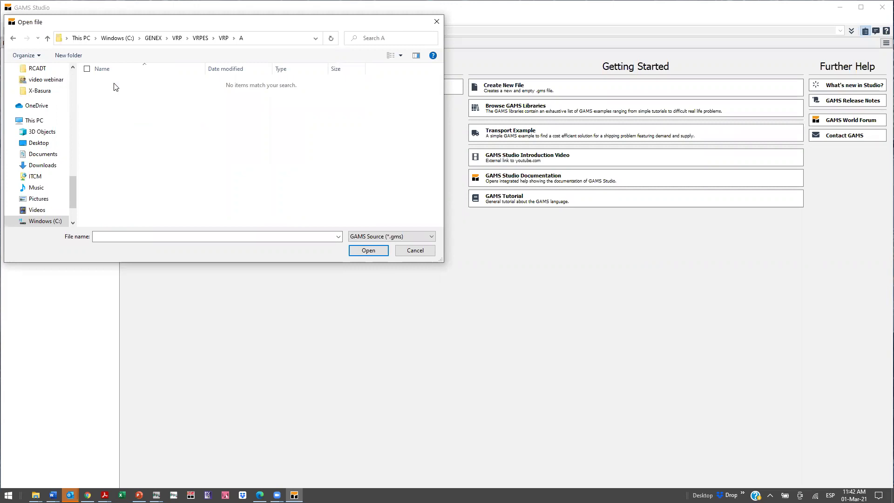
# - Open the recently used file C:\GENEX\VRPMIN\VRPMINES\VRPMH\A\OPTEX_VRPMH.gms and look through its set definitions
pyautogui.click(338, 237)
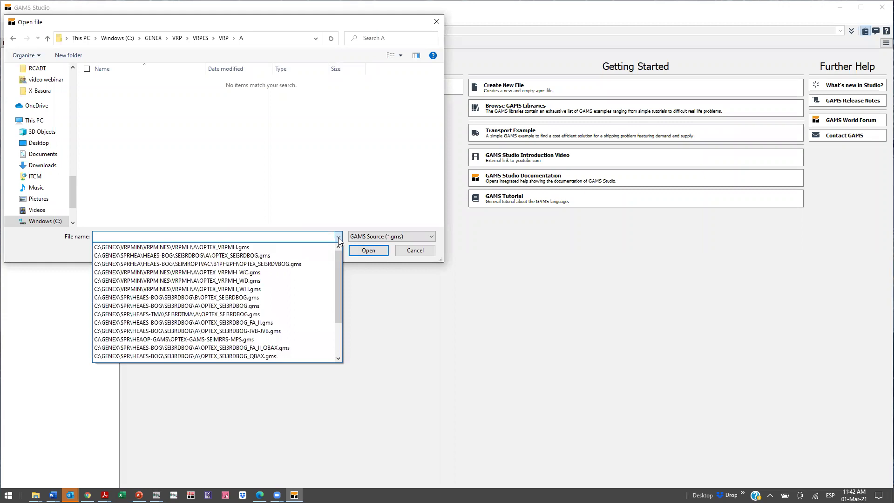
pyautogui.click(294, 248)
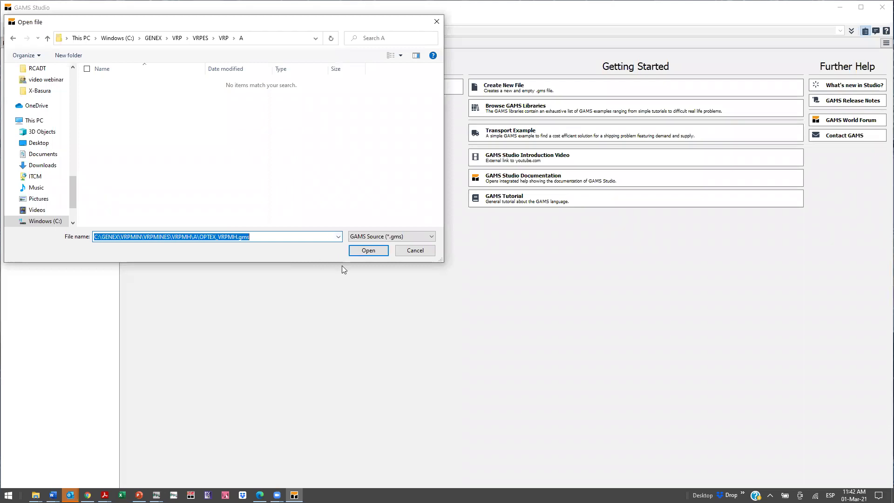
pyautogui.click(363, 252)
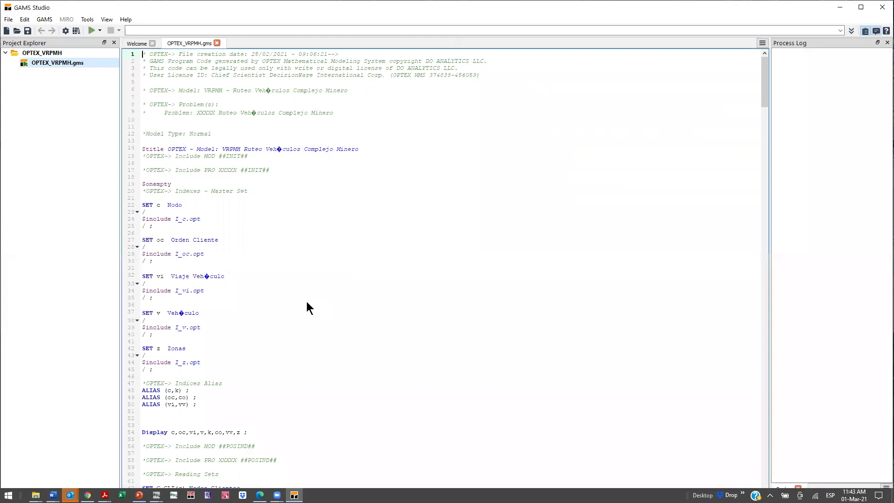
pyautogui.scroll(-17, 298, 291)
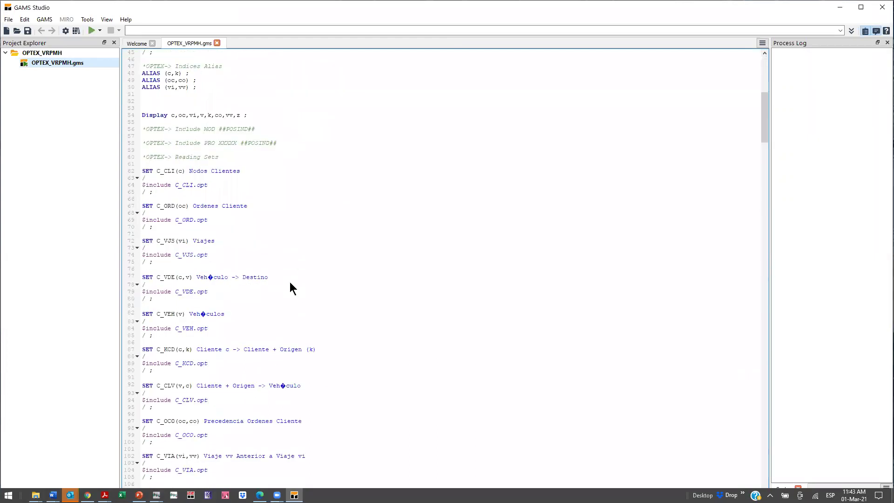
# - Run the OPTEX_VRPMH model and widen the Process Log to read through the complete run output
pyautogui.click(93, 31)
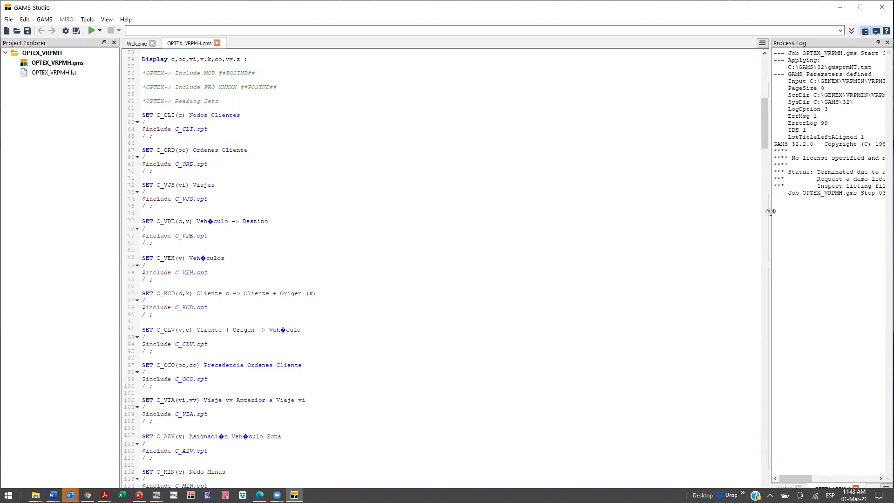
pyautogui.moveTo(769, 209); pyautogui.dragTo(492, 216)
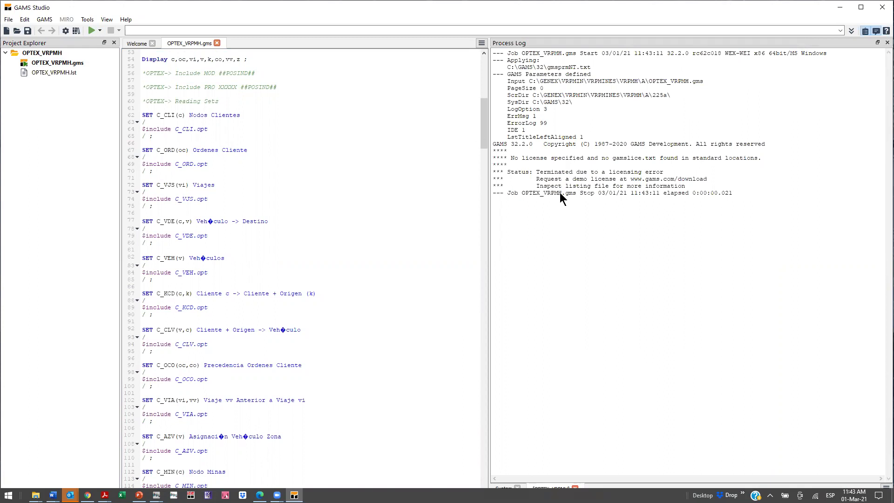
pyautogui.moveTo(510, 89); pyautogui.dragTo(732, 231)
pyautogui.moveTo(758, 197); pyautogui.dragTo(477, 49)
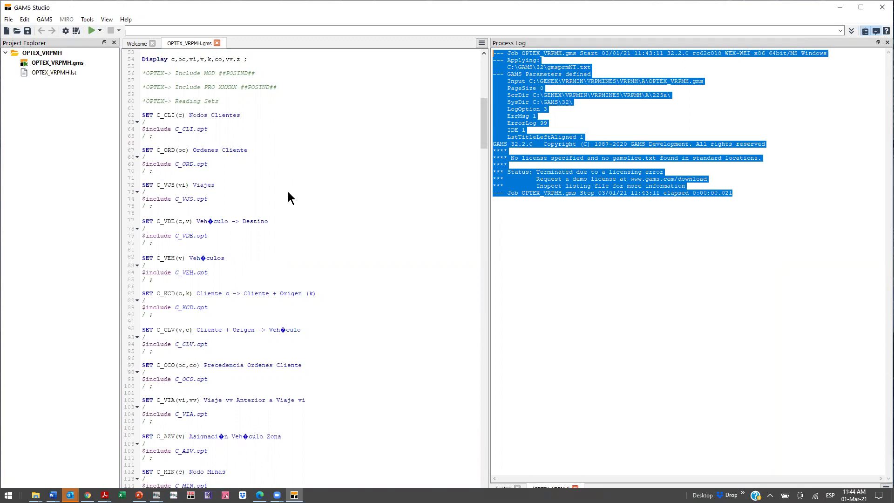
pyautogui.click(587, 172)
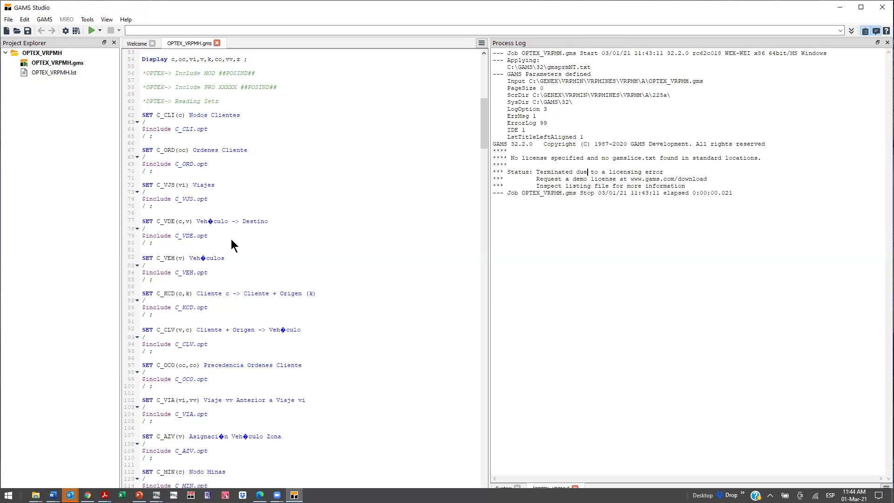
# - Look through the parameter definitions and calculated sets in the OPTEX_VRPMH.gms code
pyautogui.scroll(-13, 201, 195)
pyautogui.scroll(-20, 195, 222)
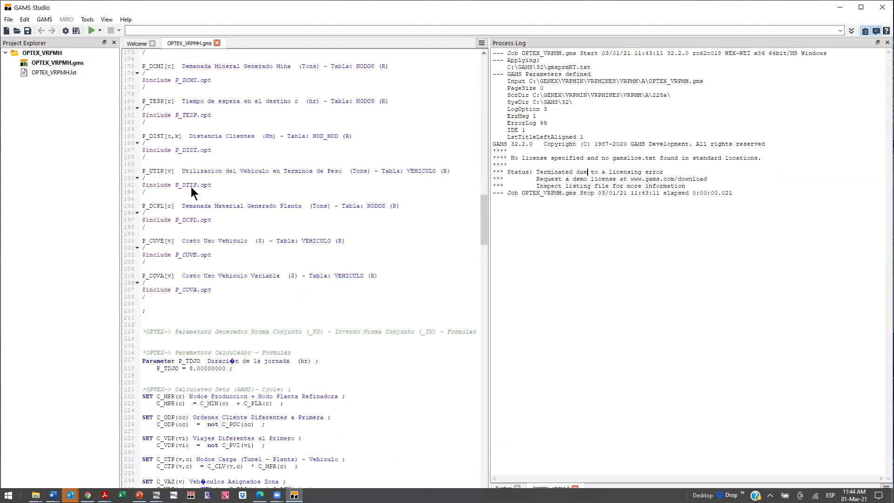
pyautogui.scroll(-7, 191, 186)
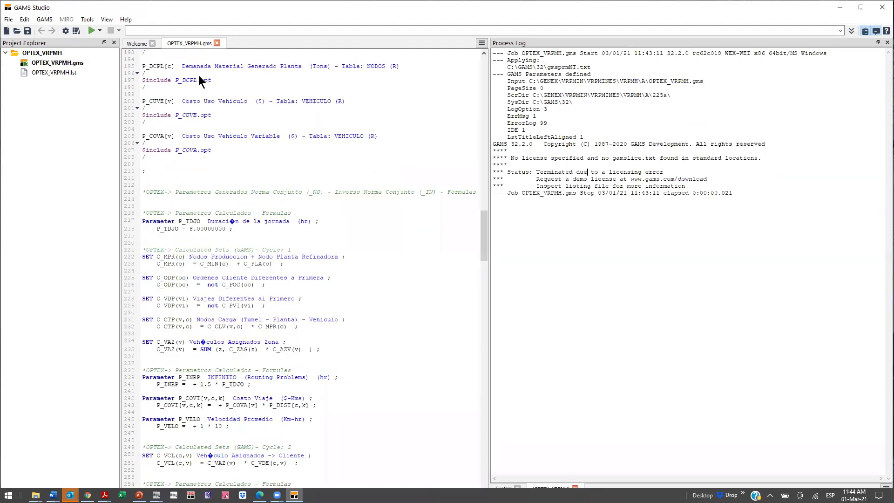
pyautogui.click(148, 73)
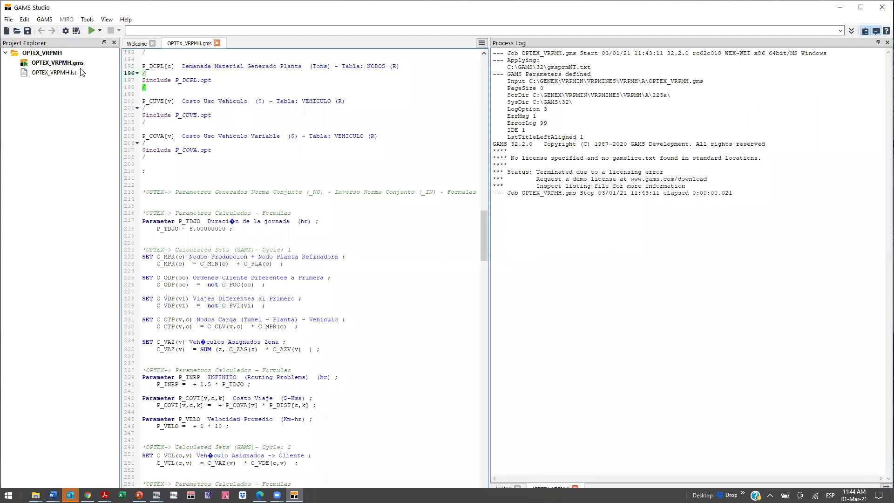
# - Run OPTEX_VRPMH on NEOS with the short option and highlight the complete Process Log text
pyautogui.click(45, 19)
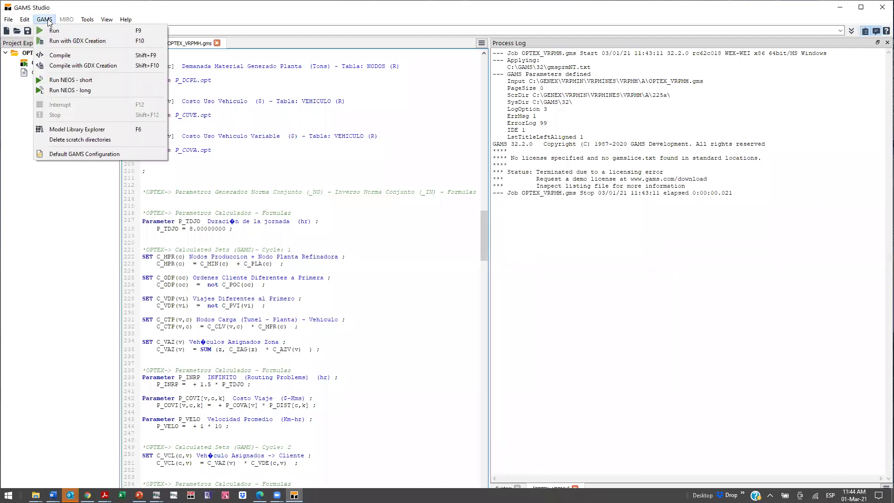
pyautogui.click(72, 81)
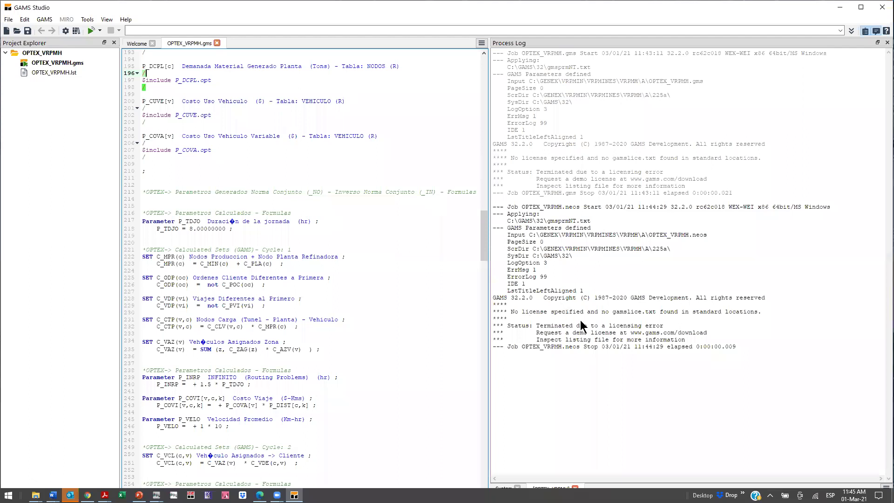
pyautogui.moveTo(766, 350); pyautogui.dragTo(509, 54)
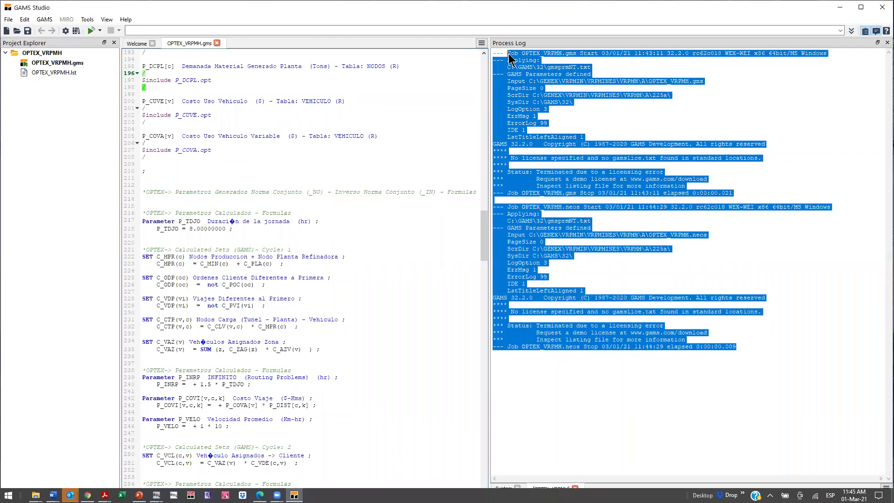
pyautogui.hotkey('ctrl', 'a')
# - Check the available NEOS run options and close GAMS Studio
pyautogui.click(41, 22)
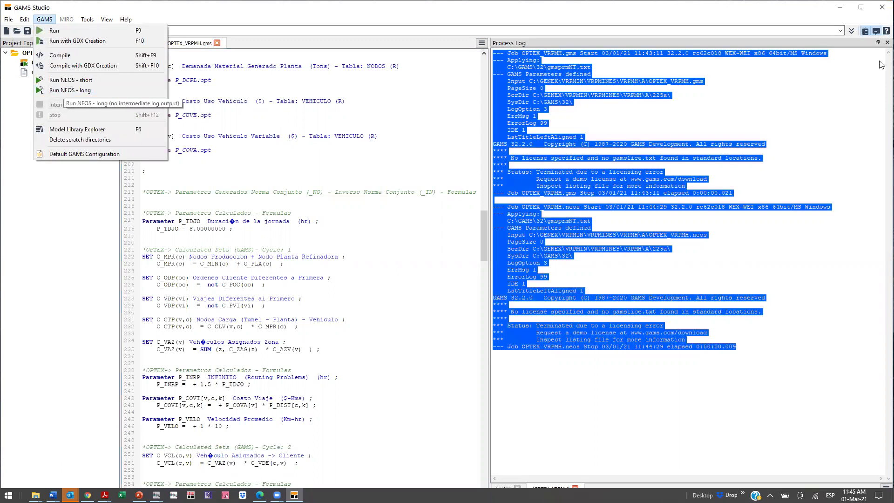
pyautogui.click(880, 12)
pyautogui.click(880, 12)
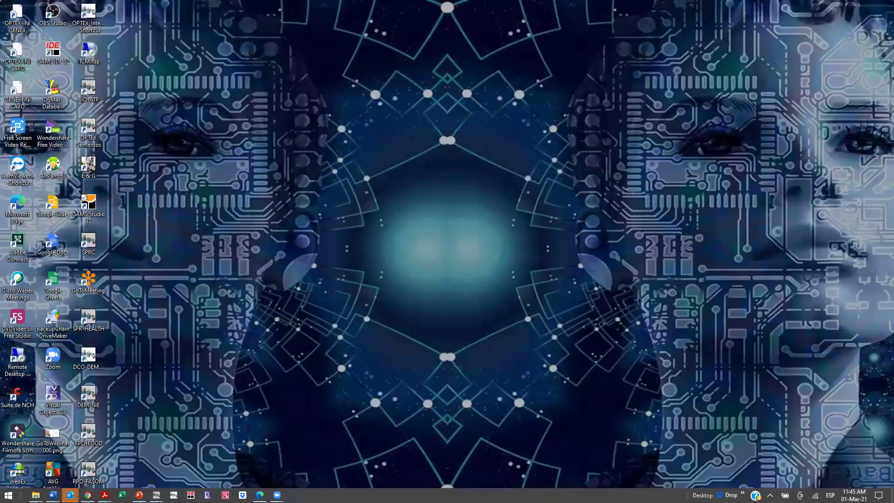
pyautogui.moveTo(88, 494)
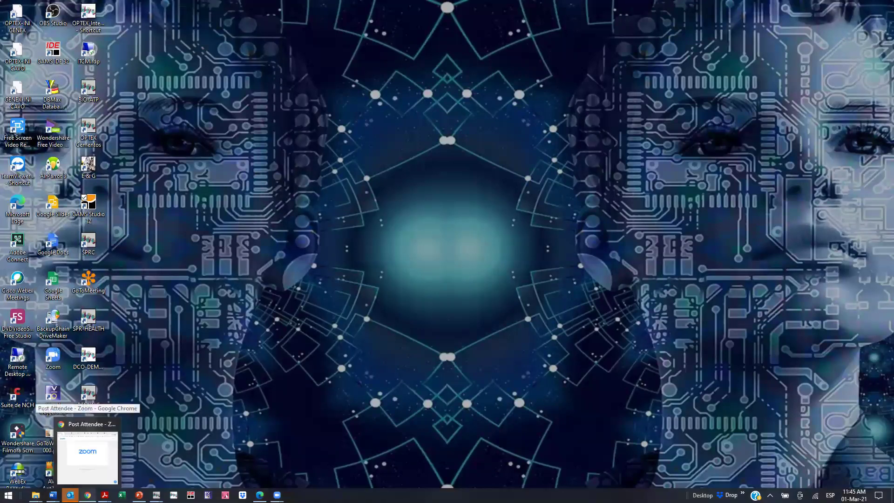